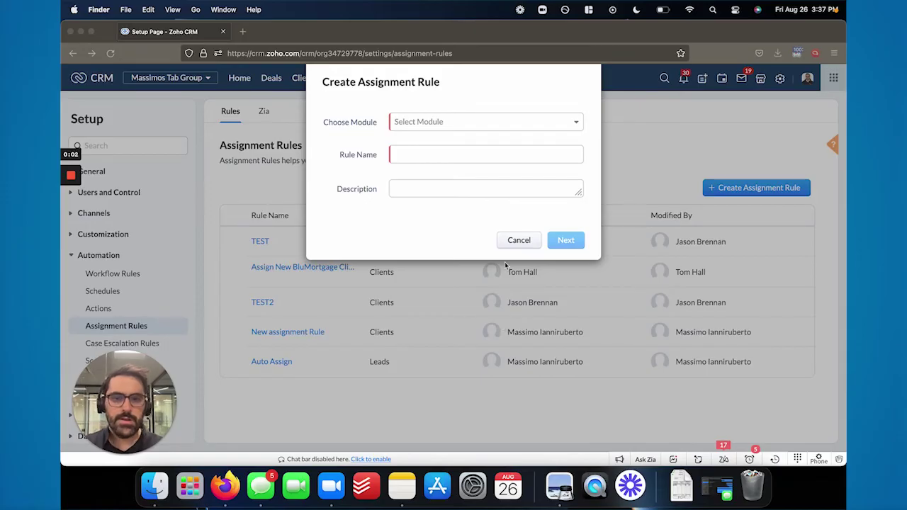
# Cancel the blank assignment rule form and open the Assignment Rules page from the CRM setup overview.
pyautogui.click(517, 239)
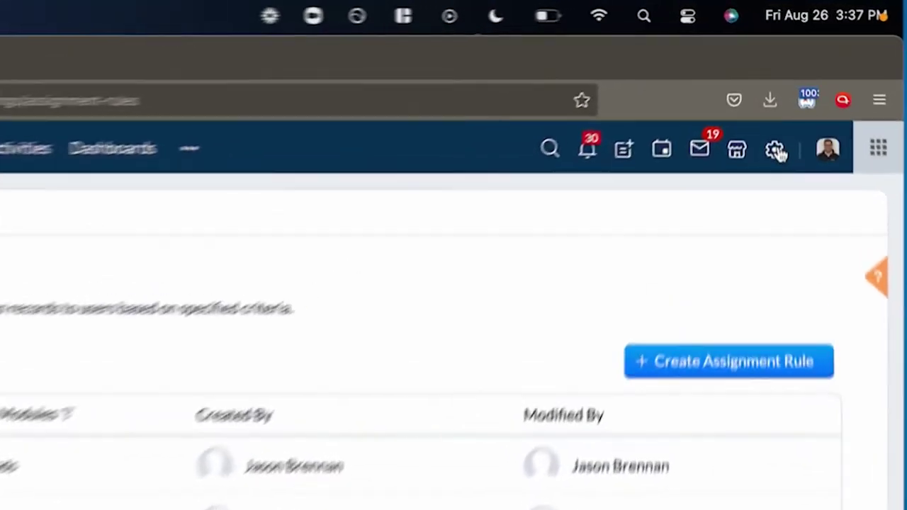
pyautogui.click(777, 153)
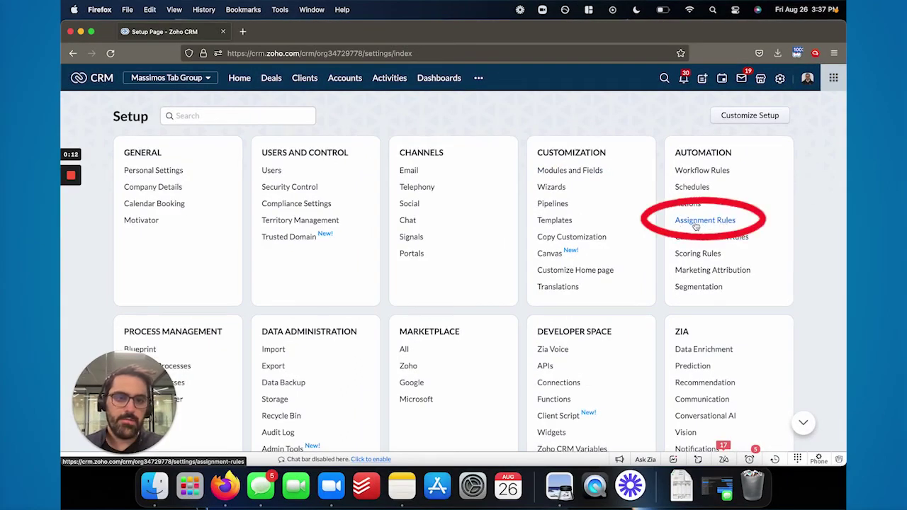
pyautogui.click(695, 222)
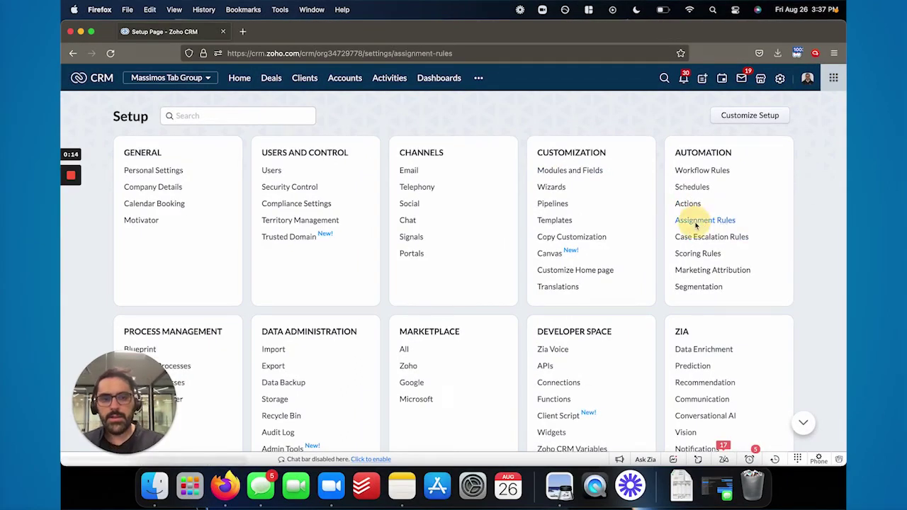
# Create an assignment rule for the Leads module named "Round Robin Based on City" and continue to its rule entry.
pyautogui.click(756, 188)
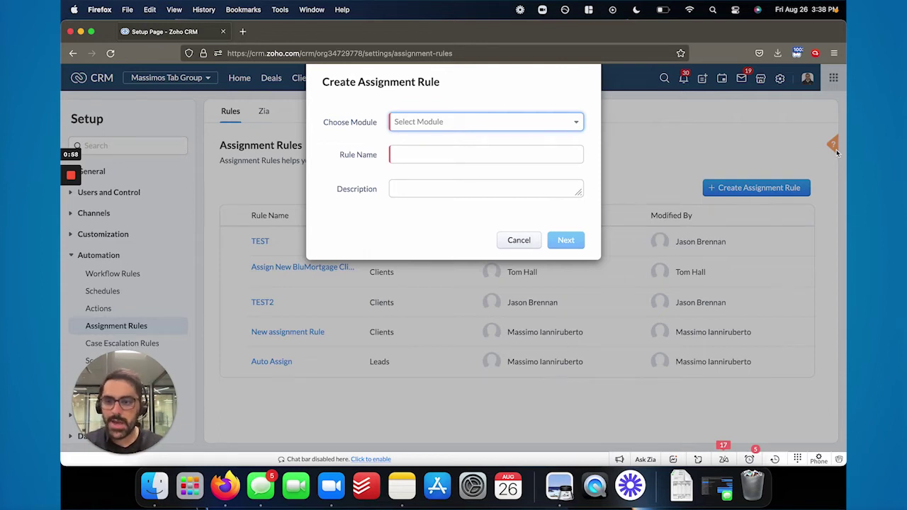
pyautogui.click(561, 123)
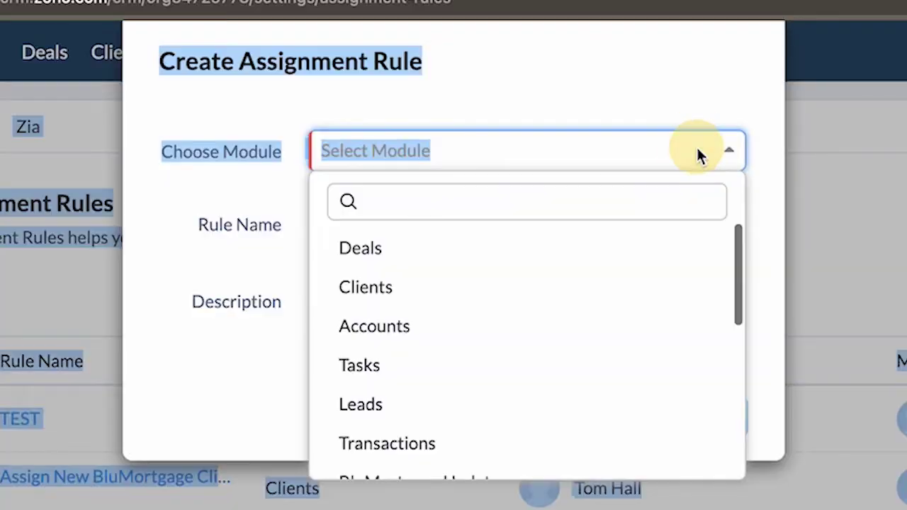
pyautogui.click(605, 82)
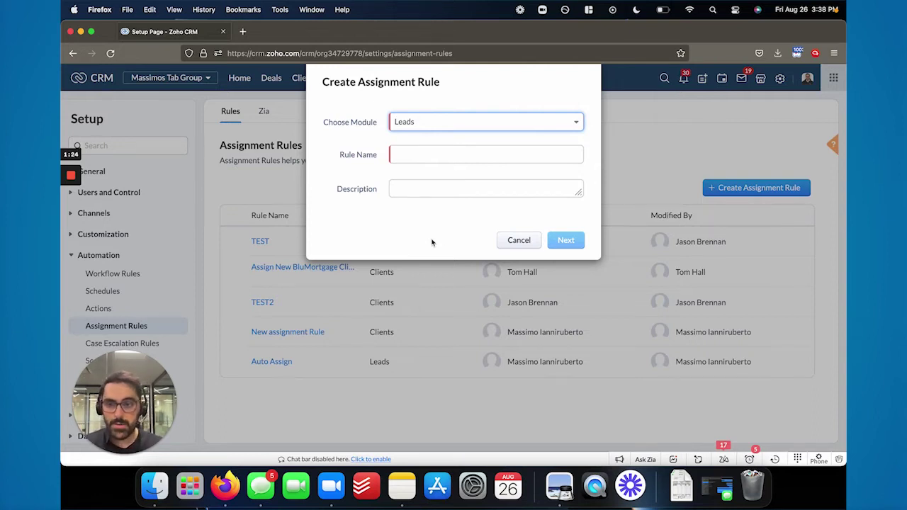
pyautogui.click(420, 155)
pyautogui.write('Roun')
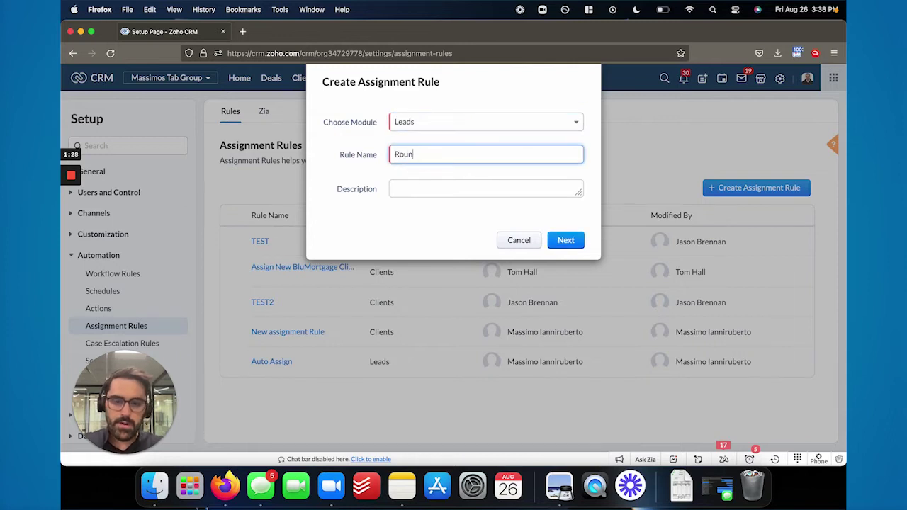
pyautogui.write('d Robin Bas')
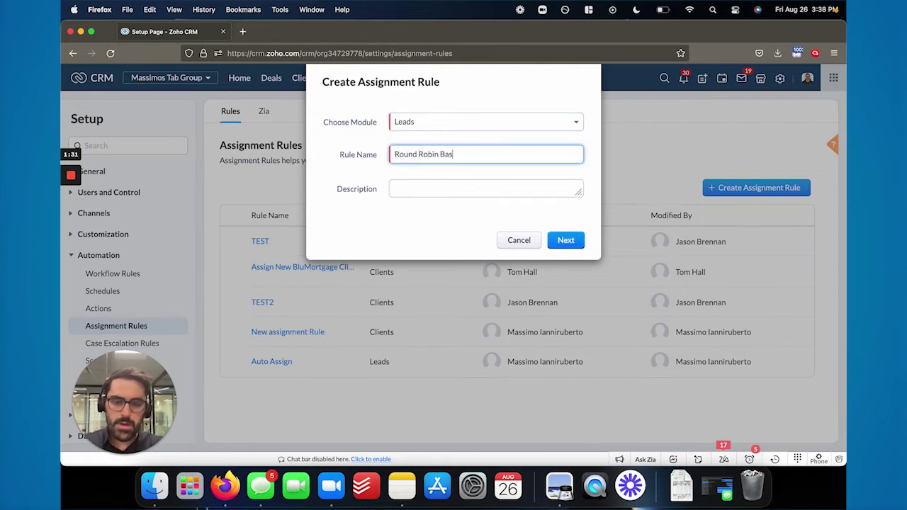
pyautogui.write('ed on City')
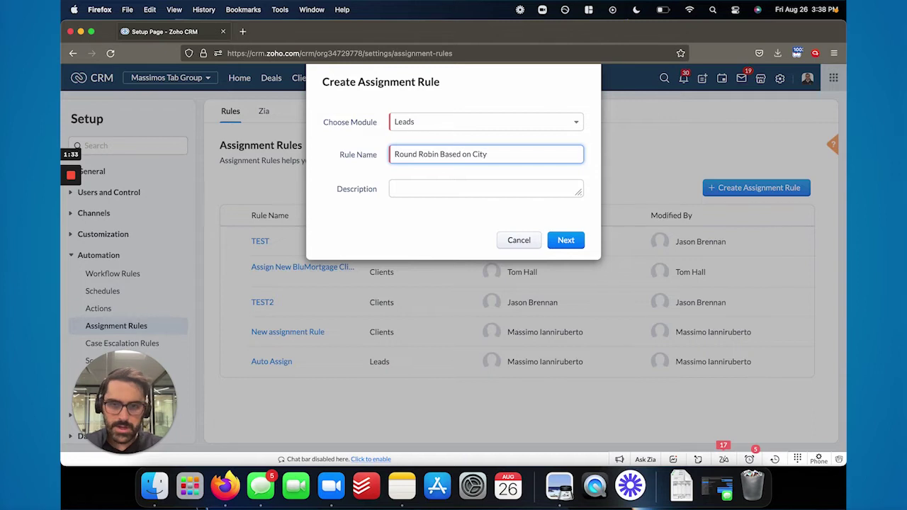
pyautogui.click(566, 240)
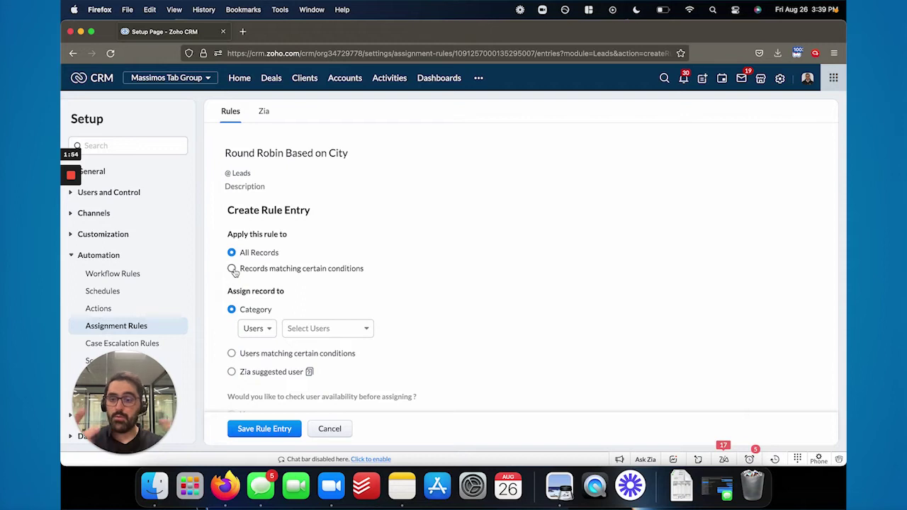
# Apply the rule entry only to records whose City is Toronto, keeping that as the single condition.
pyautogui.click(231, 269)
pyautogui.scroll(-1, 276, 269)
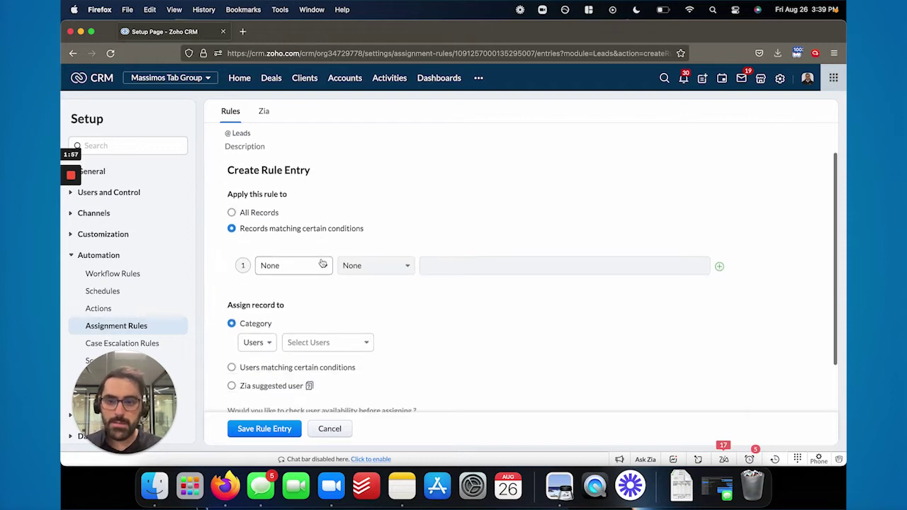
pyautogui.click(294, 266)
pyautogui.write('city')
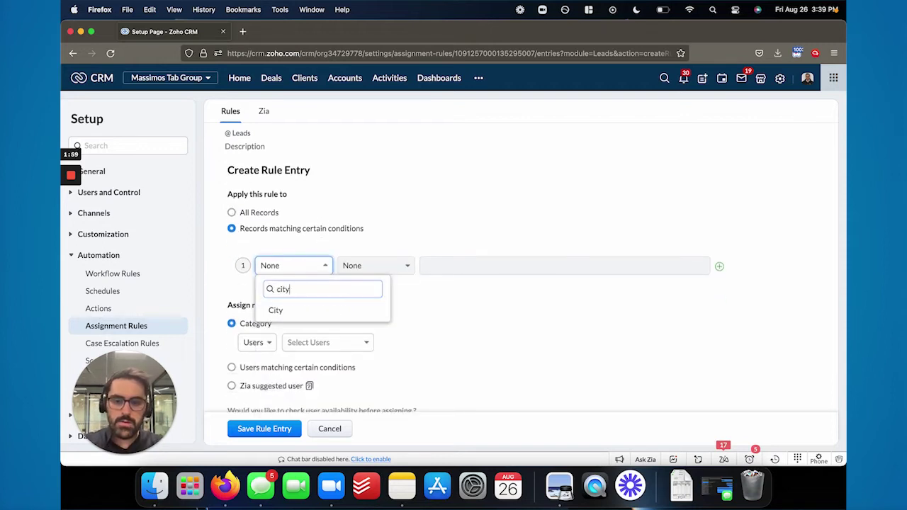
pyautogui.click(298, 313)
pyautogui.click(374, 266)
pyautogui.click(377, 298)
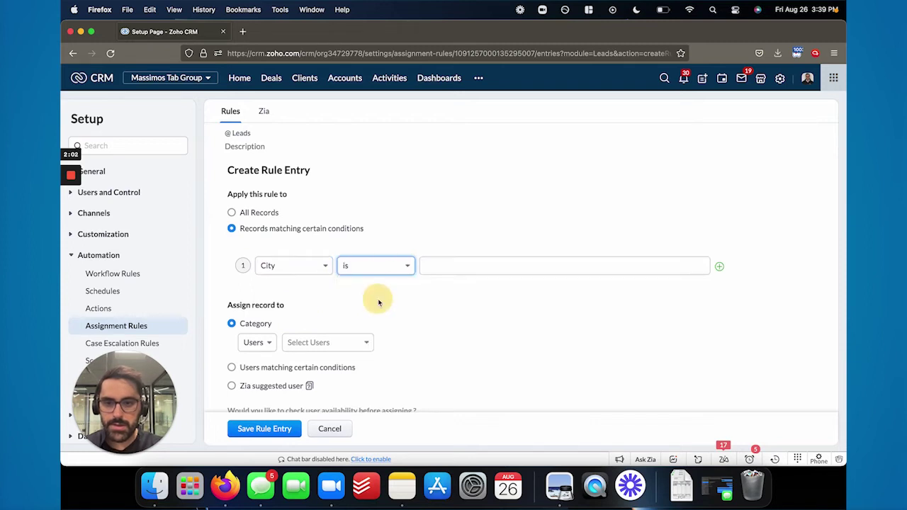
pyautogui.click(447, 265)
pyautogui.write('Toronto')
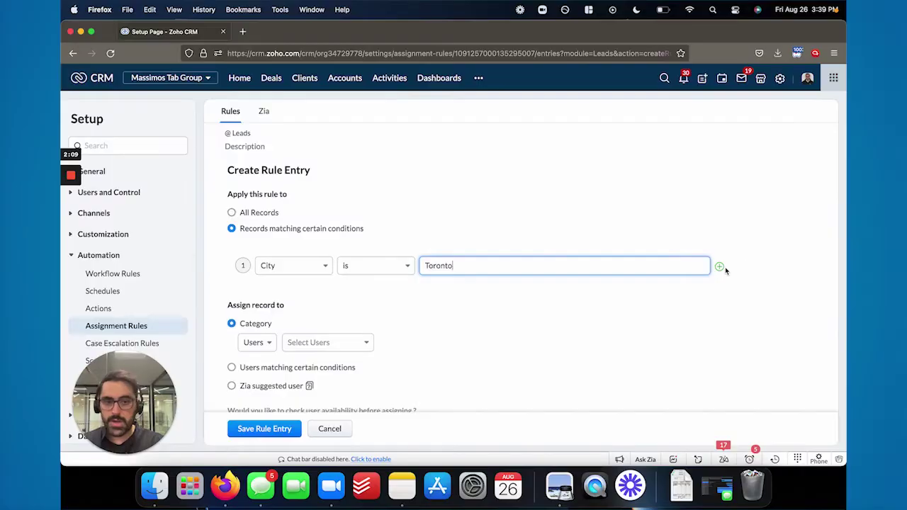
pyautogui.click(720, 267)
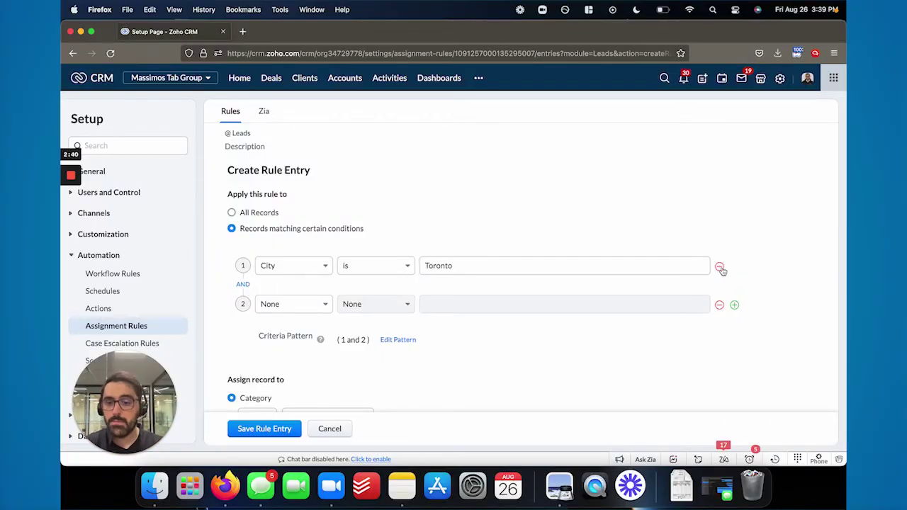
pyautogui.click(718, 304)
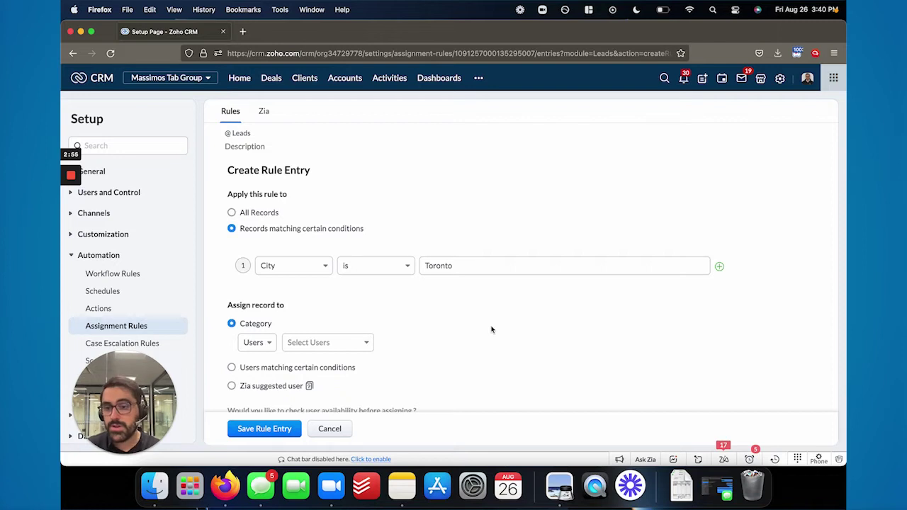
# Assign the matching records to two individual users in the Users category so they rotate in round robin.
pyautogui.scroll(-2, 491, 330)
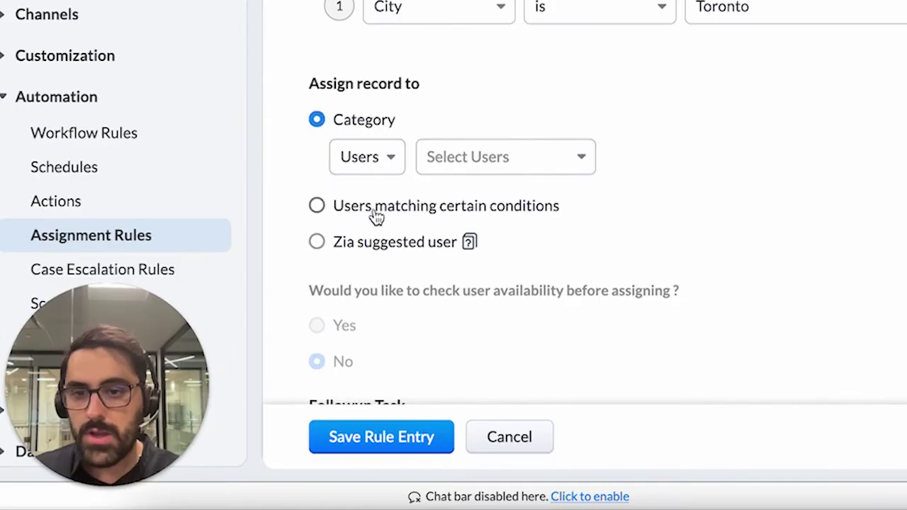
pyautogui.click(481, 167)
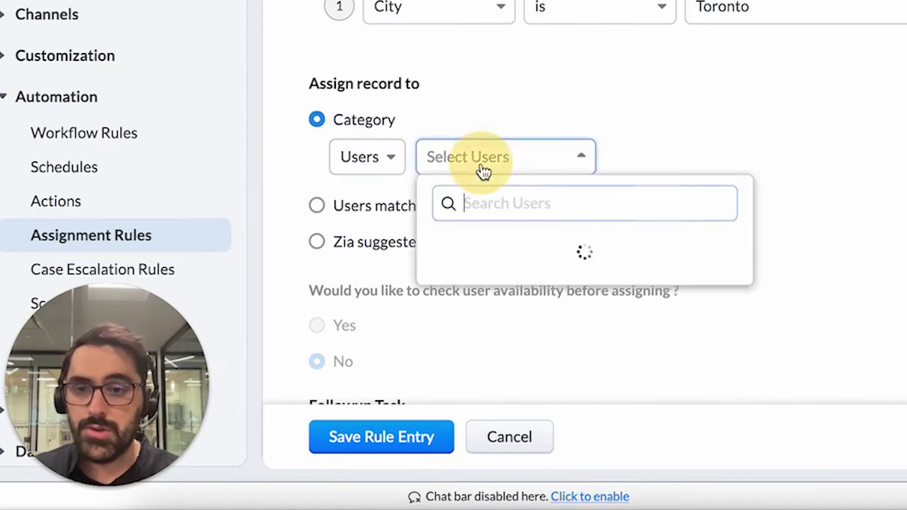
pyautogui.click(534, 254)
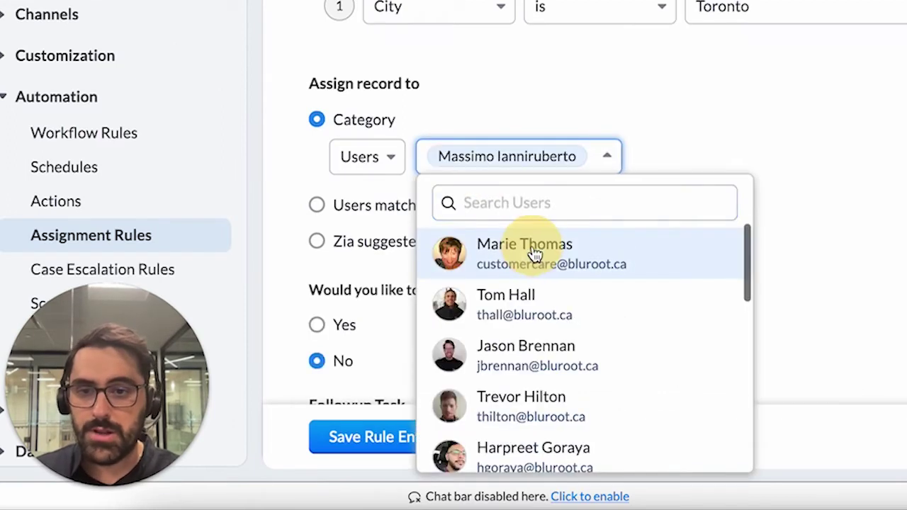
pyautogui.click(559, 312)
pyautogui.click(890, 233)
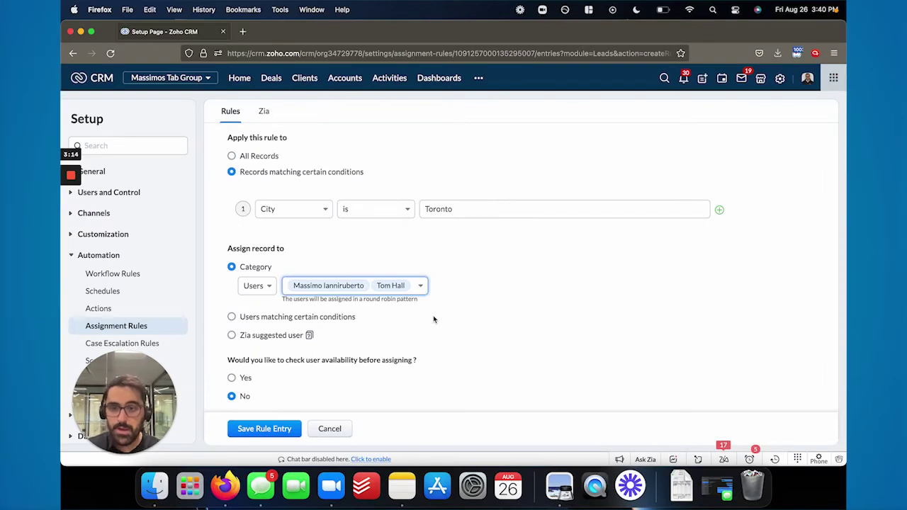
# Turn on the user availability check before assigning, based on online status.
pyautogui.scroll(-1, 319, 360)
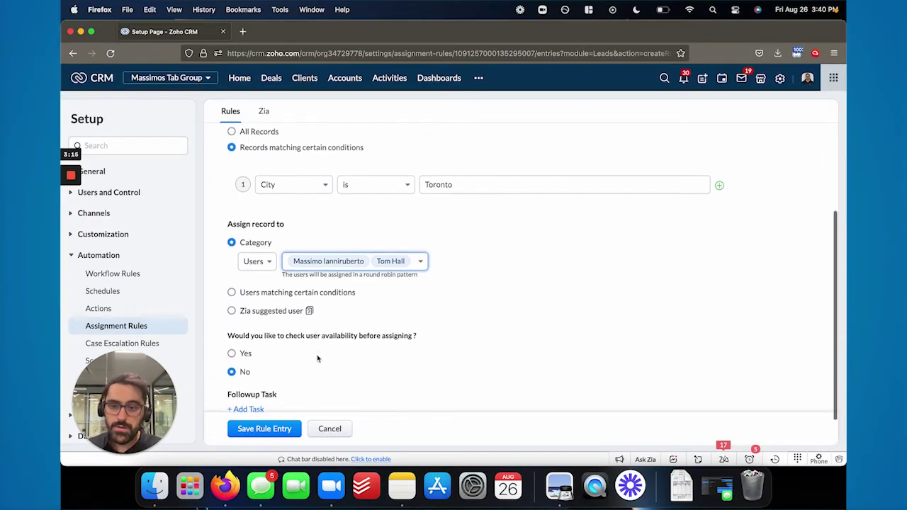
pyautogui.click(230, 344)
pyautogui.scroll(-1, 358, 348)
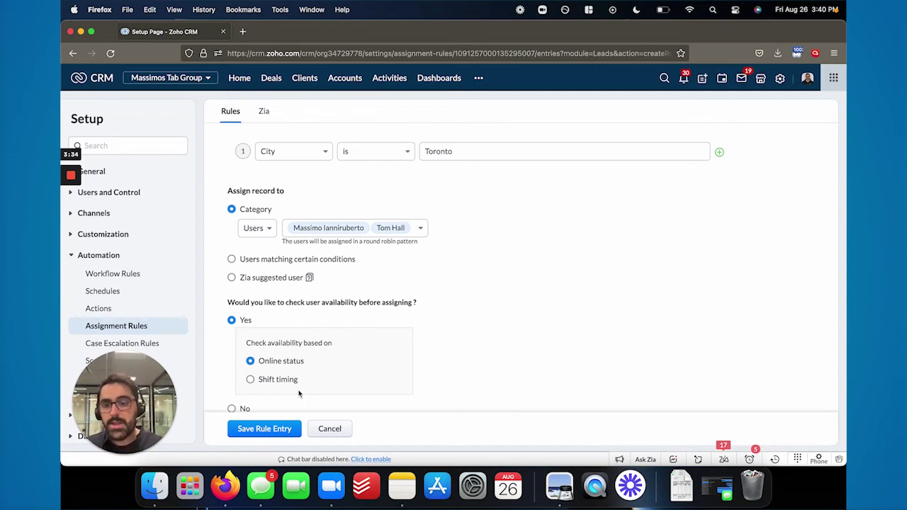
pyautogui.scroll(-2, 238, 332)
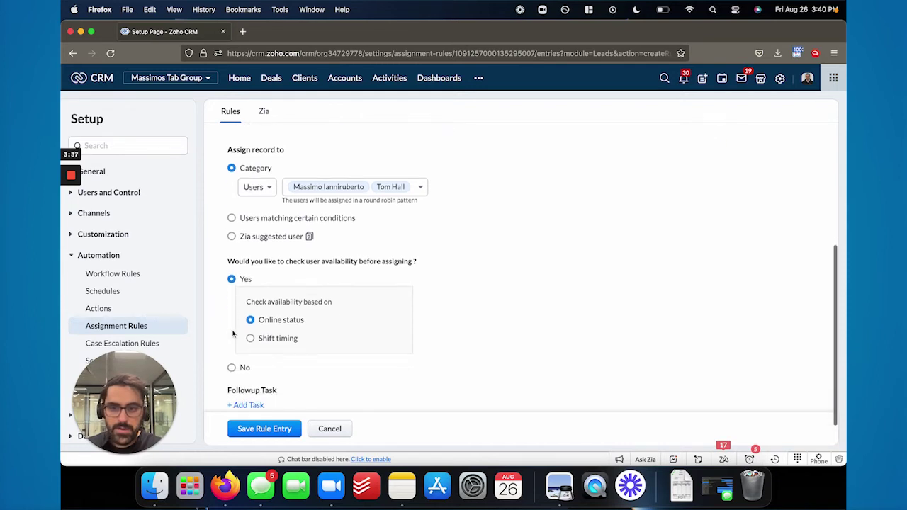
# Examine the user fields offered for assigning to users matching certain conditions, and return the assignment to Category.
pyautogui.scroll(3, 233, 329)
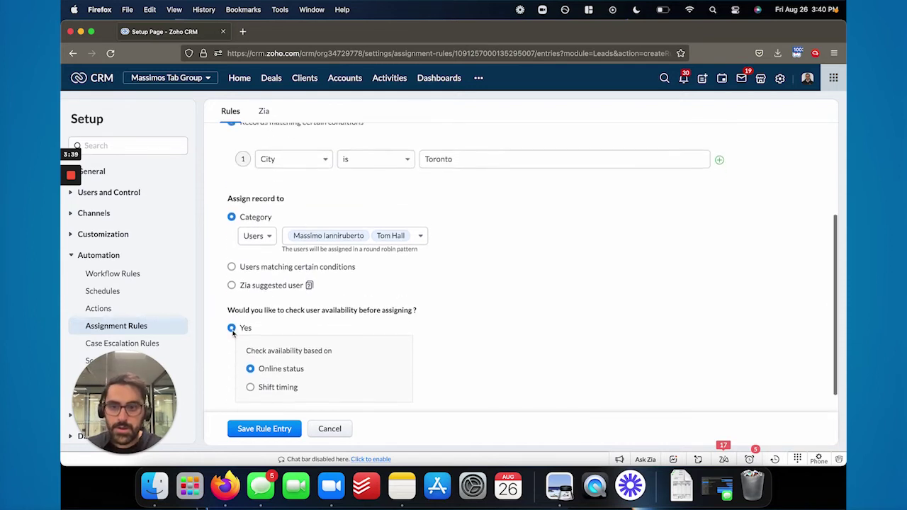
pyautogui.click(264, 279)
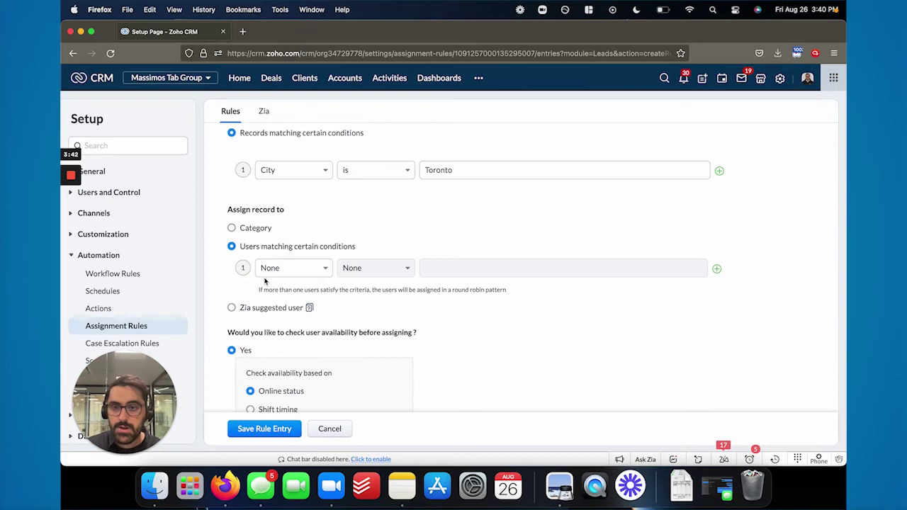
pyautogui.click(283, 267)
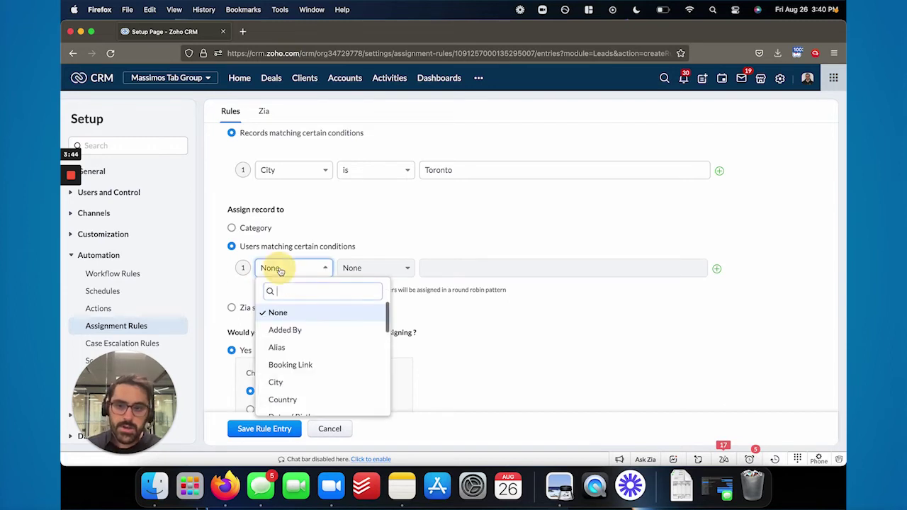
pyautogui.scroll(-5, 328, 349)
pyautogui.scroll(-3, 327, 348)
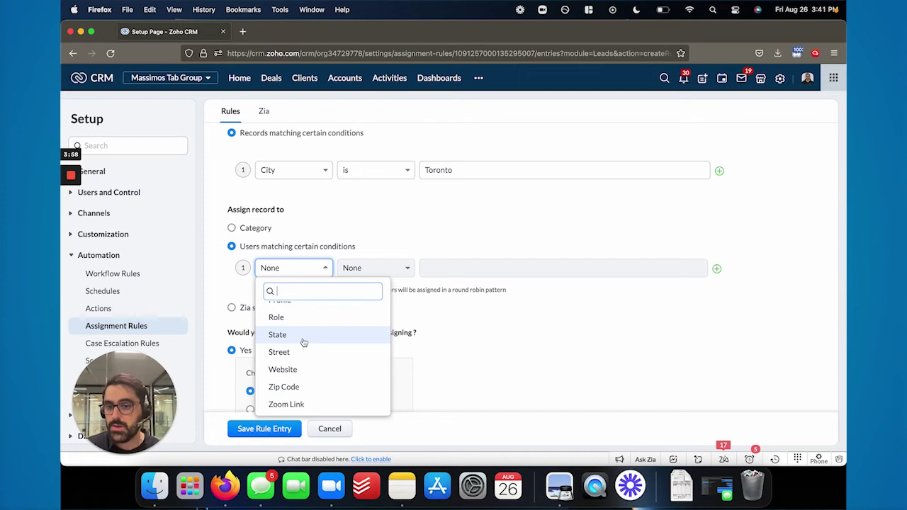
pyautogui.scroll(5, 303, 342)
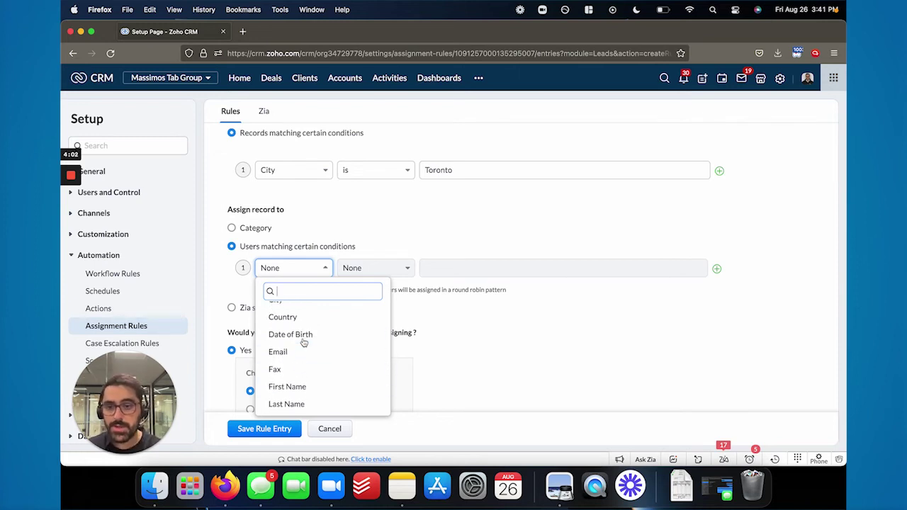
pyautogui.click(259, 229)
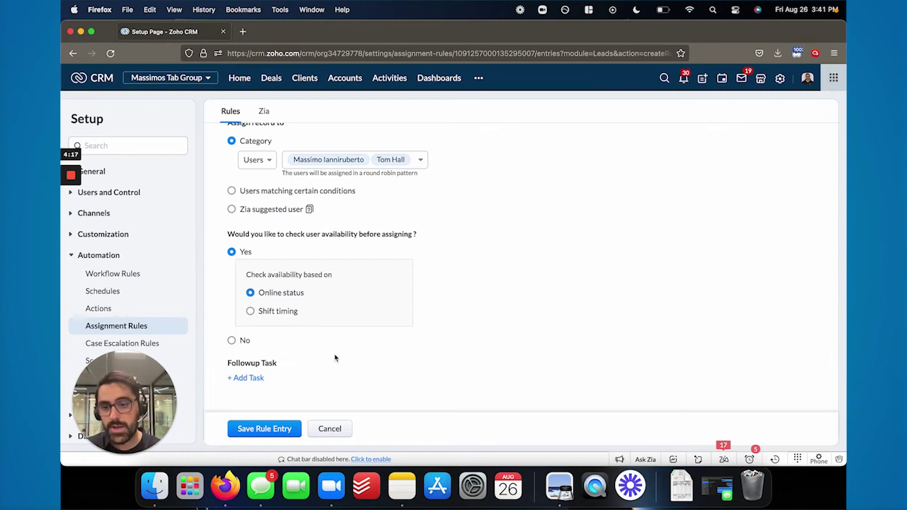
# View the follow-up tasks that can be associated with the rule entry and close the list without associating one.
pyautogui.click(245, 377)
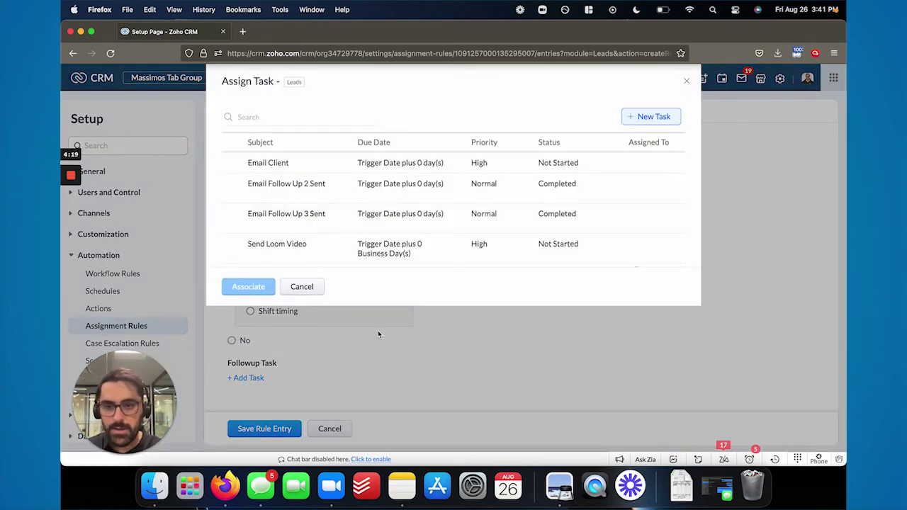
pyautogui.click(302, 286)
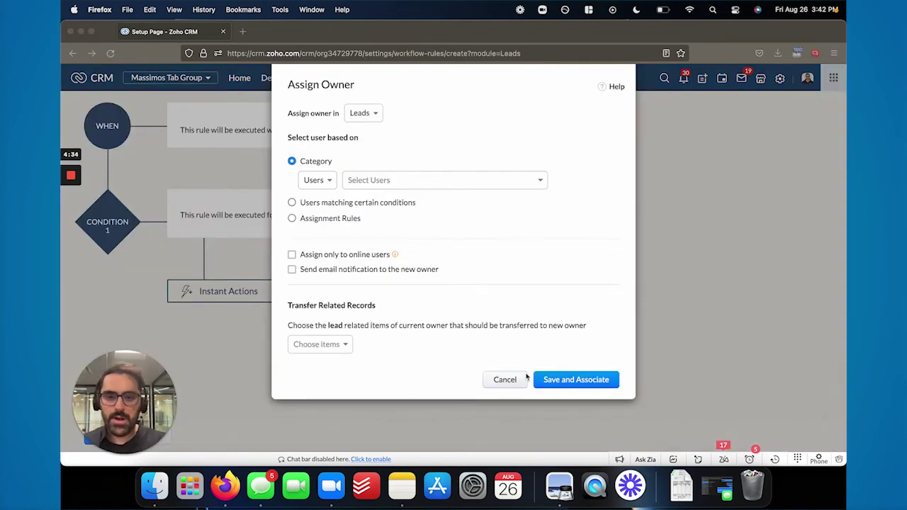
# Reopen the settings for an Assign Owner instant action in the workflow rule for newly created leads.
pyautogui.click(505, 380)
pyautogui.click(220, 291)
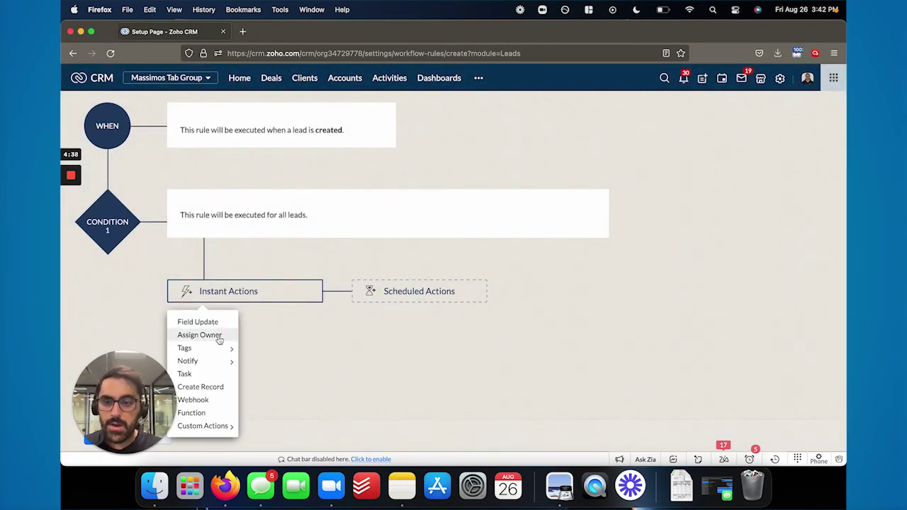
pyautogui.click(200, 335)
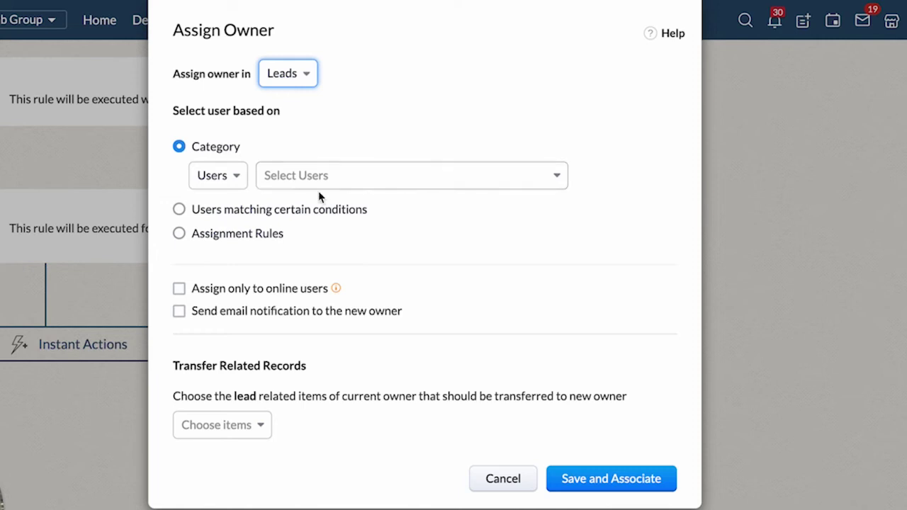
# Go through the owner selection options, including Assignment Rules, and base the owner on users matching certain conditions.
pyautogui.click(281, 212)
pyautogui.click(120, 147)
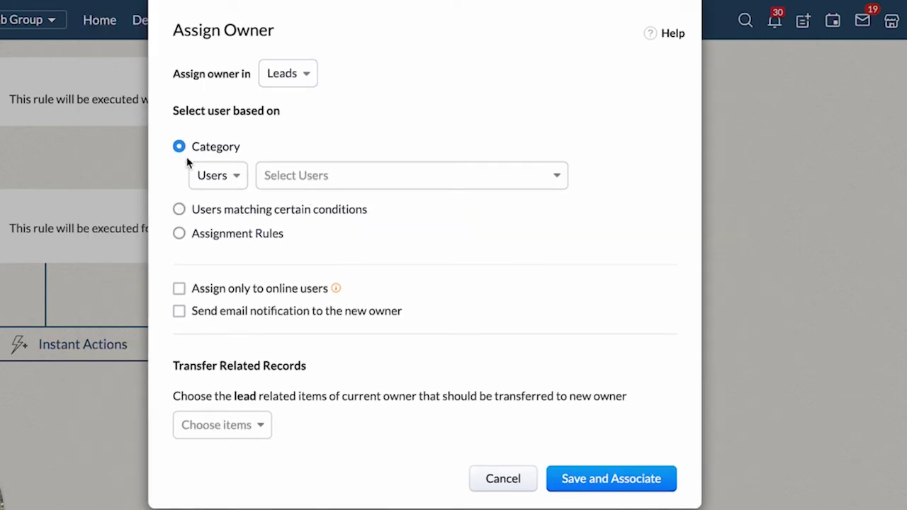
pyautogui.click(269, 241)
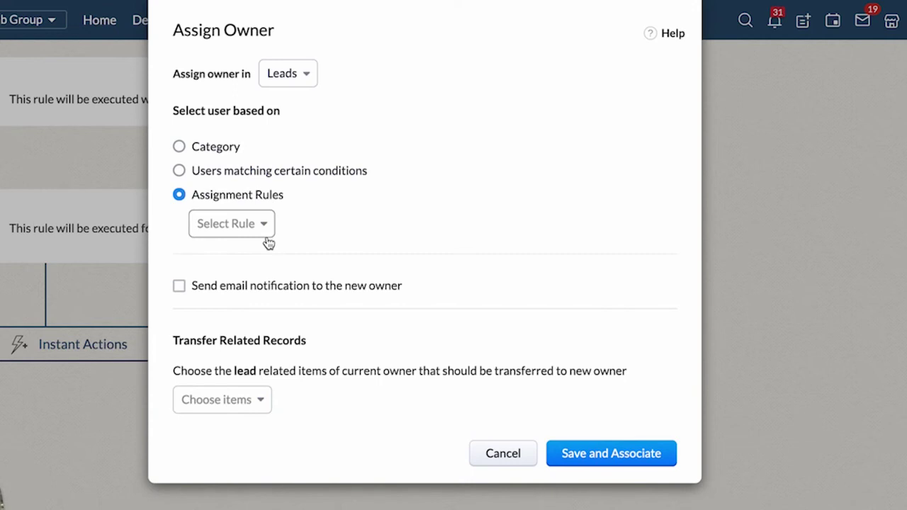
pyautogui.click(215, 169)
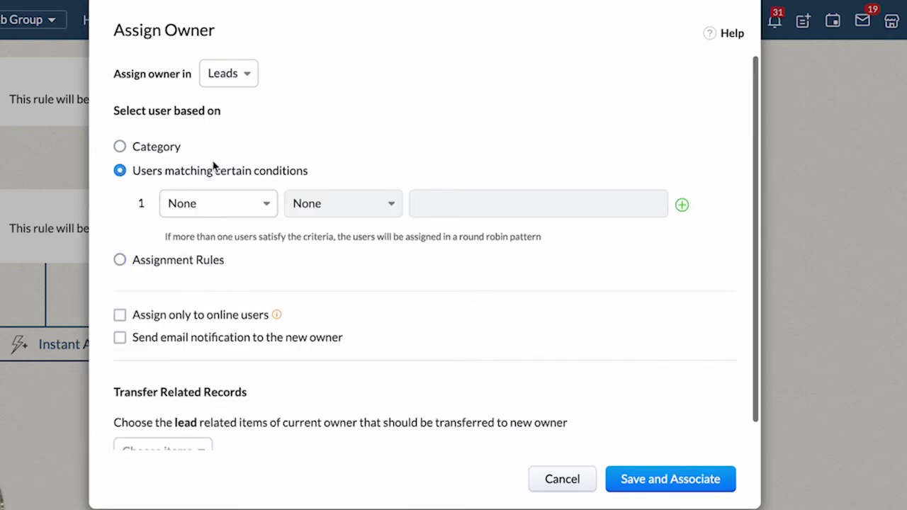
# Examine which lead-related items can be transferred to the new owner, without choosing any.
pyautogui.scroll(-1, 188, 300)
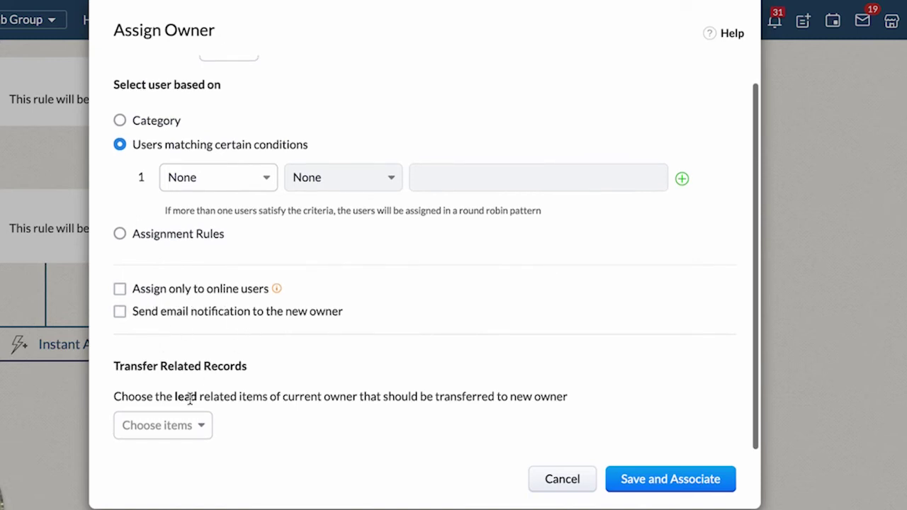
pyautogui.click(192, 423)
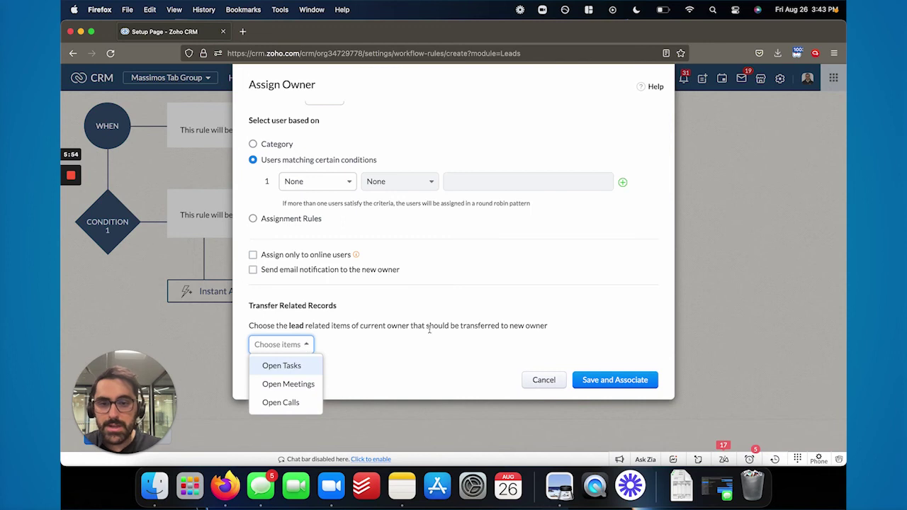
pyautogui.click(429, 329)
pyautogui.scroll(1, 430, 330)
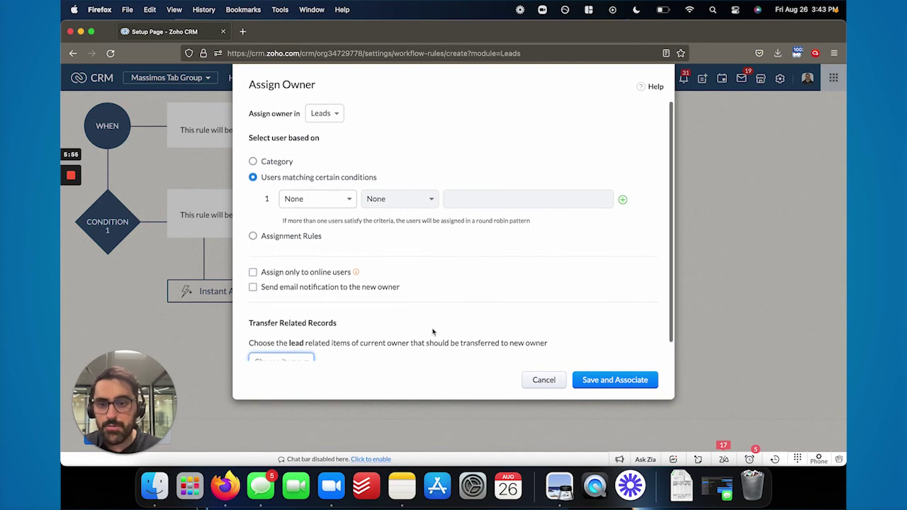